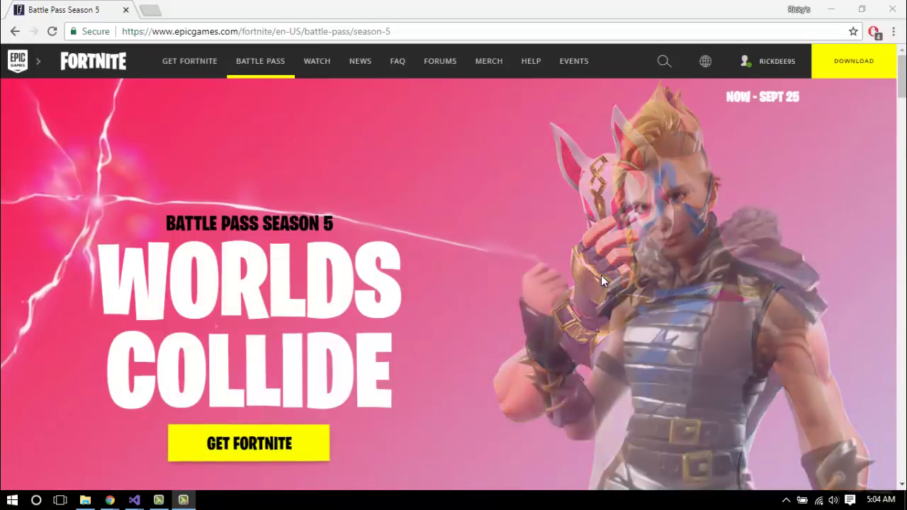
Go to the shortened Fortnite address and download the Windows installer via Get Fortnite, PC/Mac.
left_click_drag(417, 29, 278, 36)
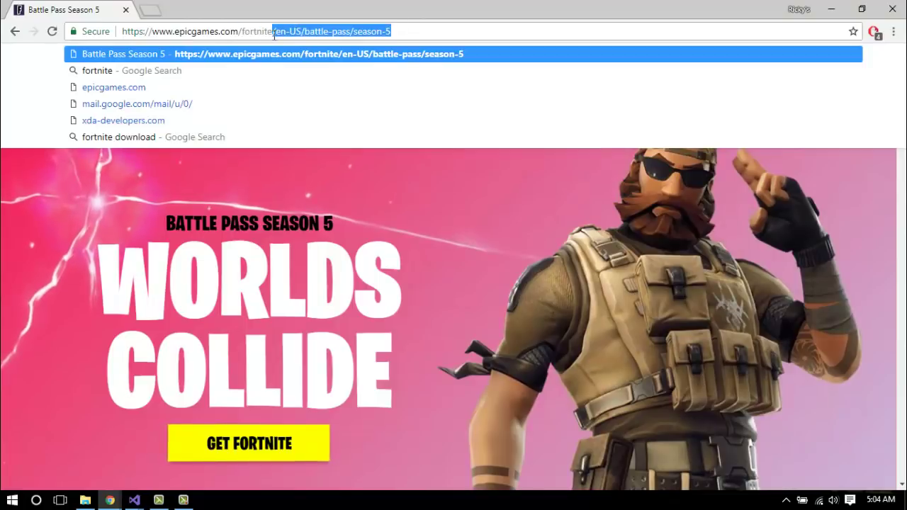
key("BackSpace")
key("BackSpace")
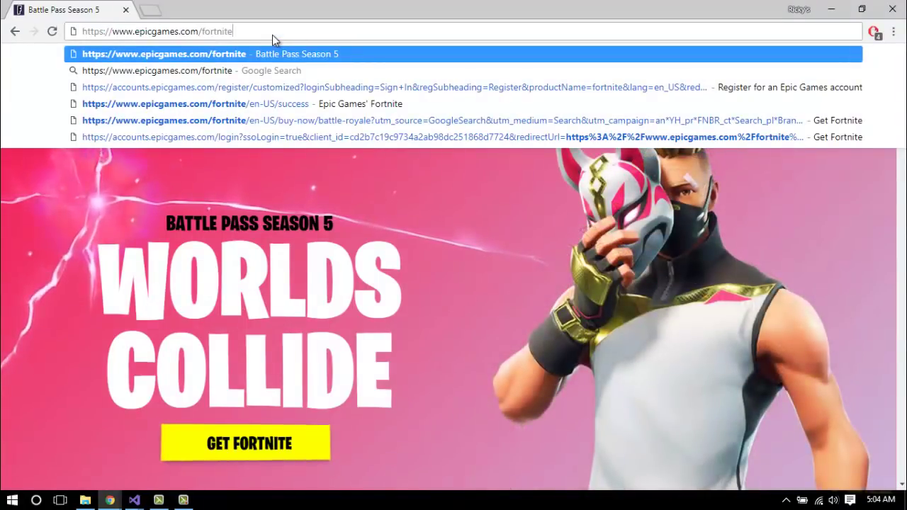
key("Return")
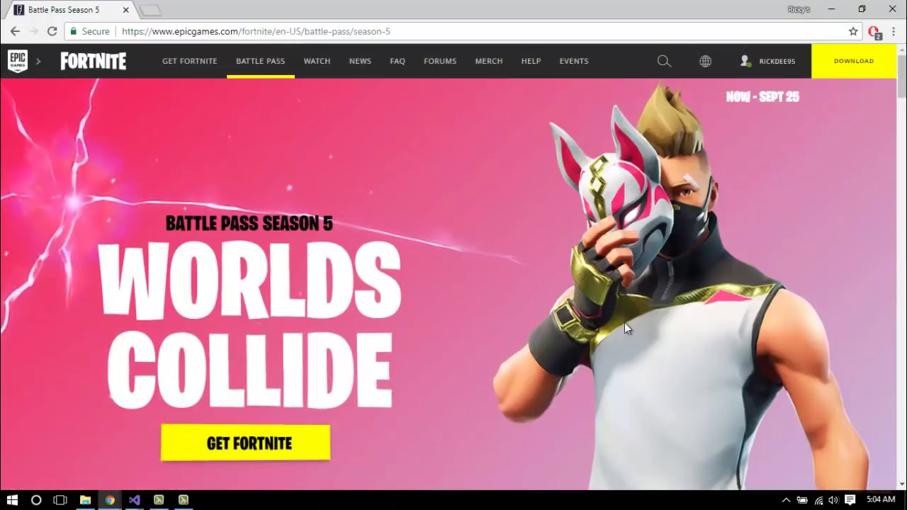
left_click(278, 456)
left_click(391, 430)
left_click(473, 231)
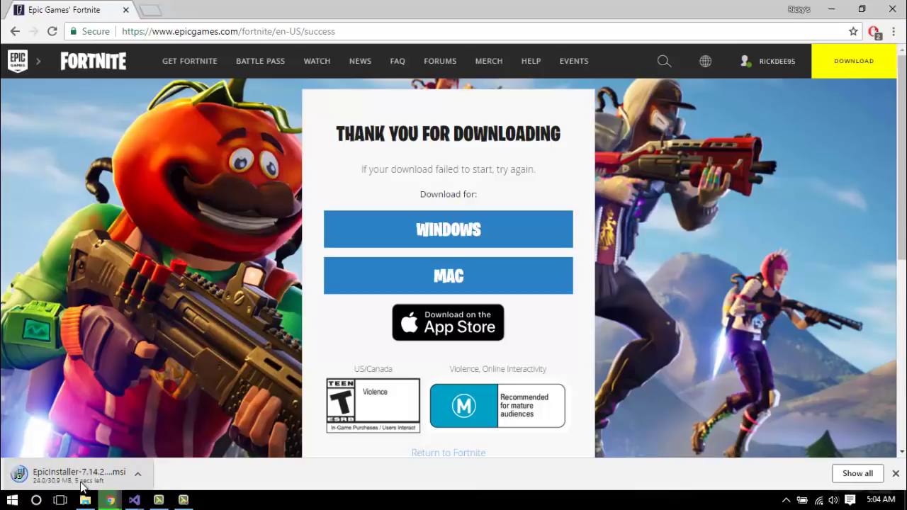
Cancel the EpicInstaller-7.14.2 download and move Chrome aside to reveal the desktop.
right_click(81, 486)
left_click(111, 472)
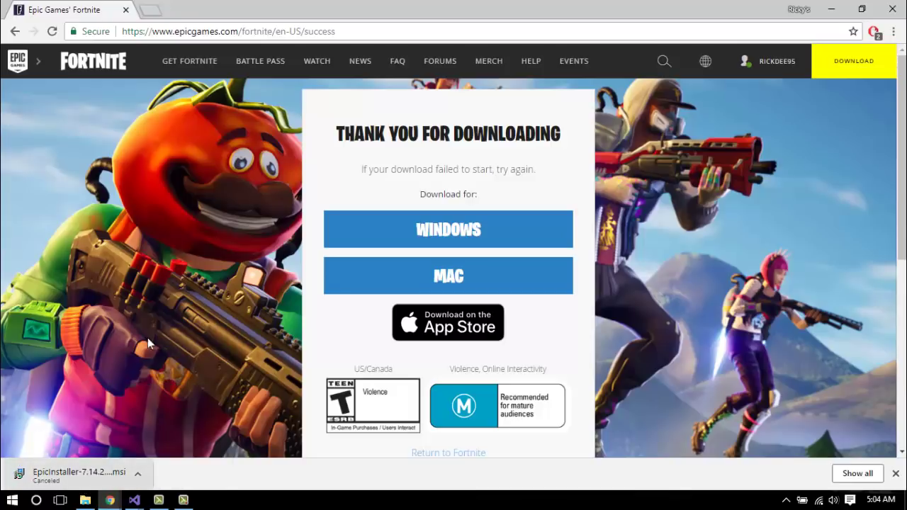
left_click_drag(734, 9, 710, 325)
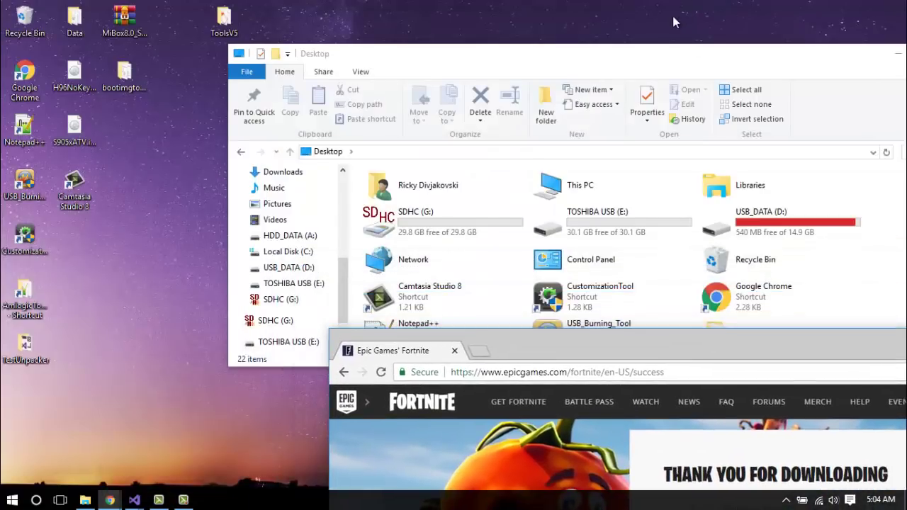
Open the empty TOSHIBA USB (E:) drive in a maximized Explorer window and bring up its context menu.
left_click(638, 68)
left_click_drag(623, 54, 573, 4)
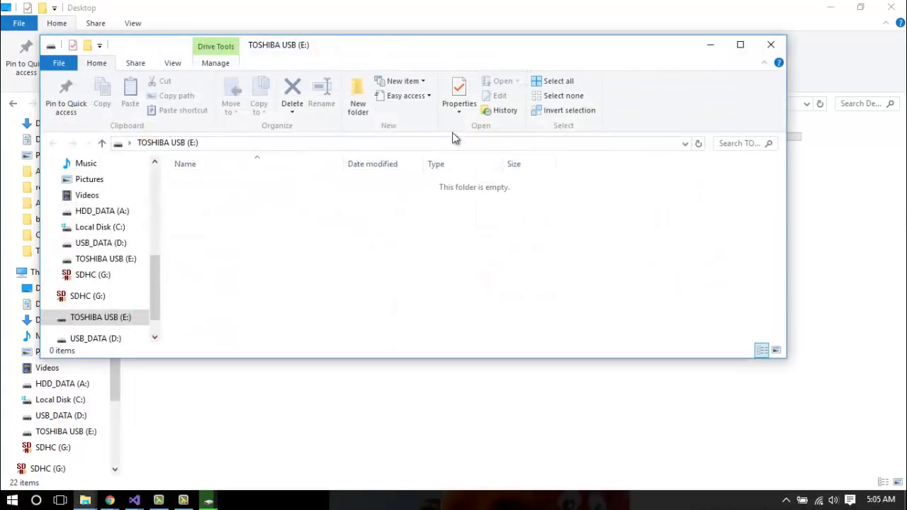
left_click_drag(424, 56, 427, 3)
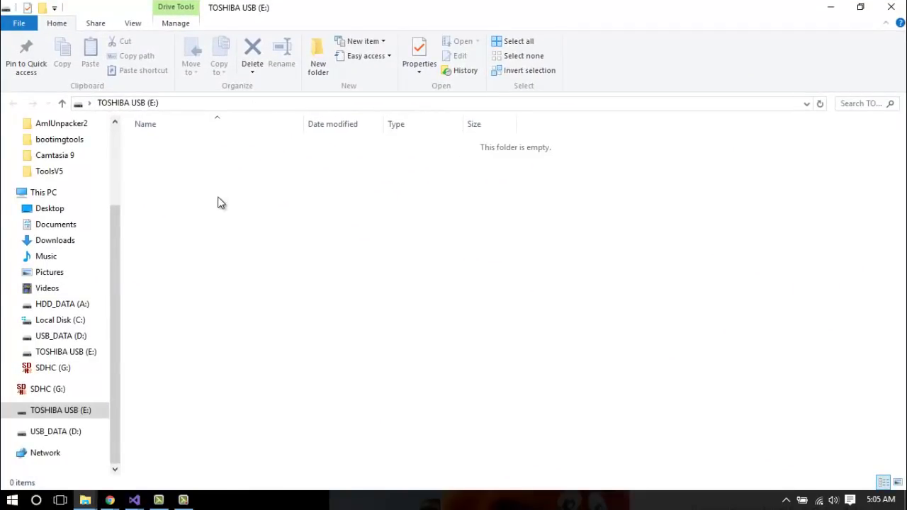
left_click_drag(219, 206, 357, 287)
left_click_drag(221, 265, 553, 153)
right_click(77, 418)
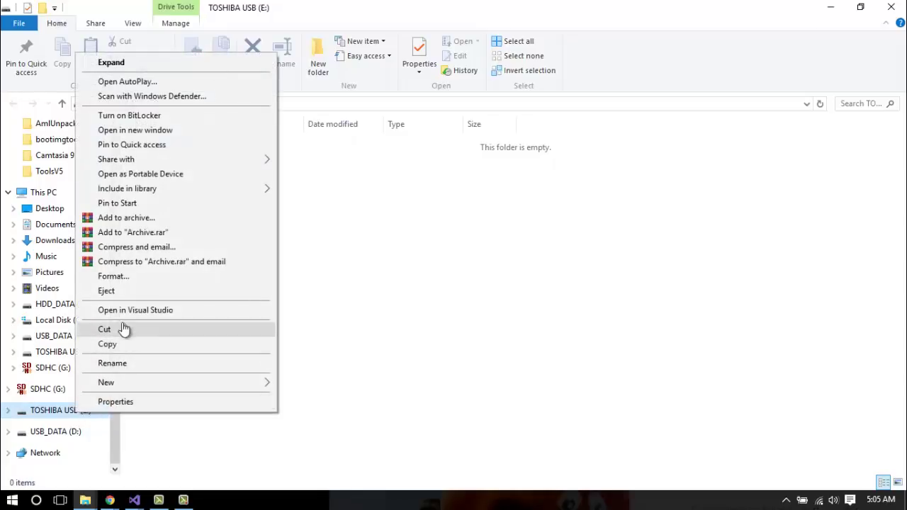
Set up the drive format as NTFS with 8192-byte allocation units and volume label FORTNITE.
left_click(127, 276)
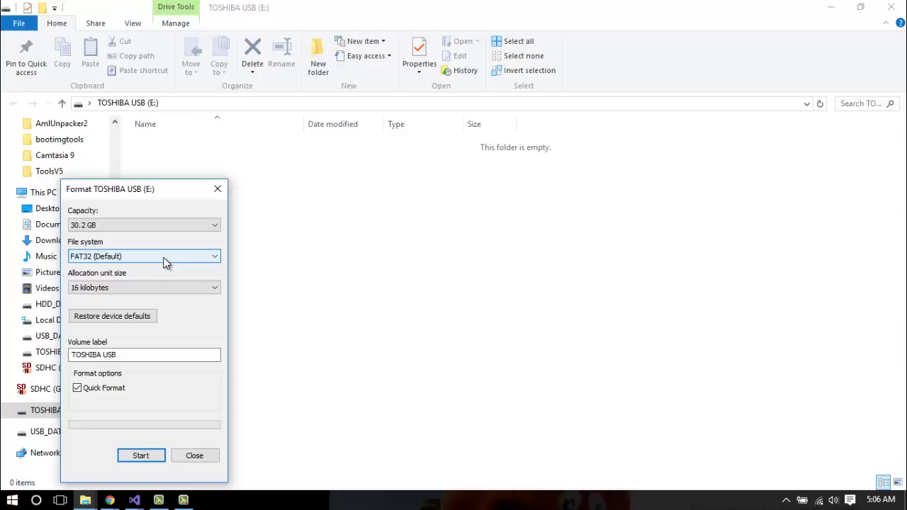
left_click_drag(121, 190, 236, 125)
left_click(285, 189)
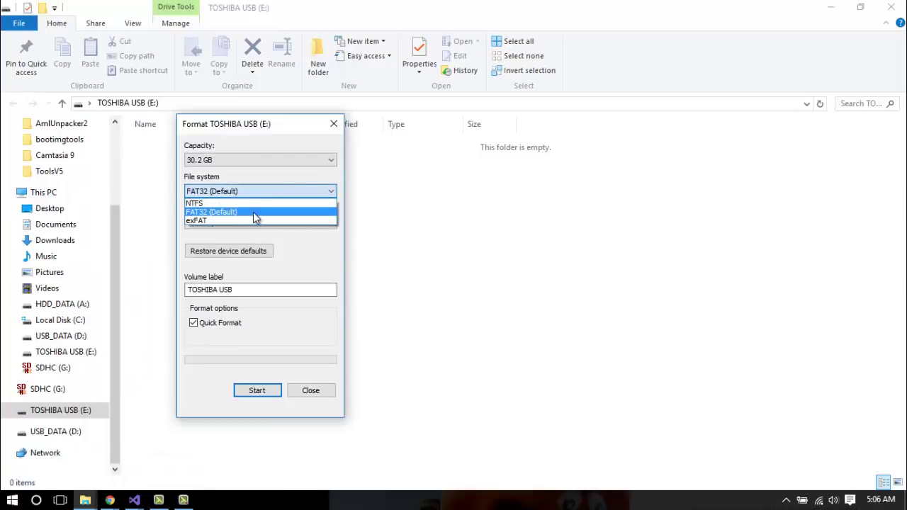
left_click(249, 205)
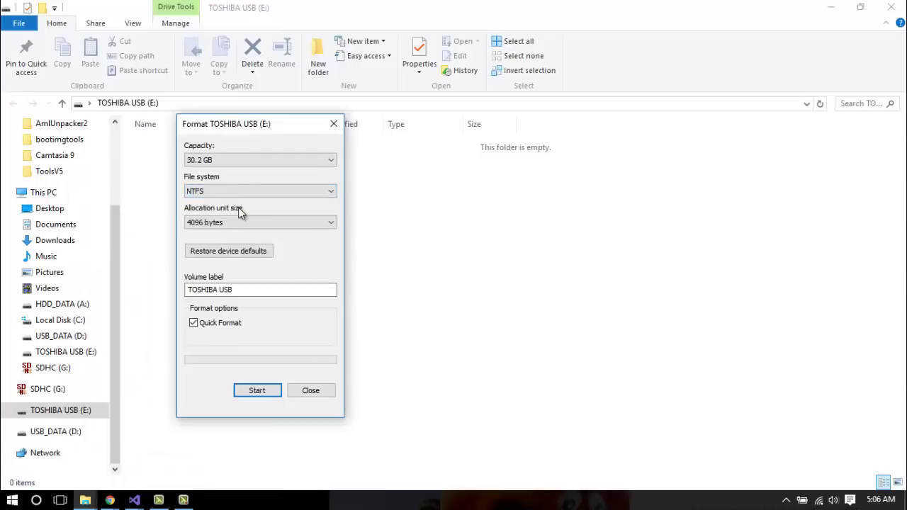
left_click(229, 224)
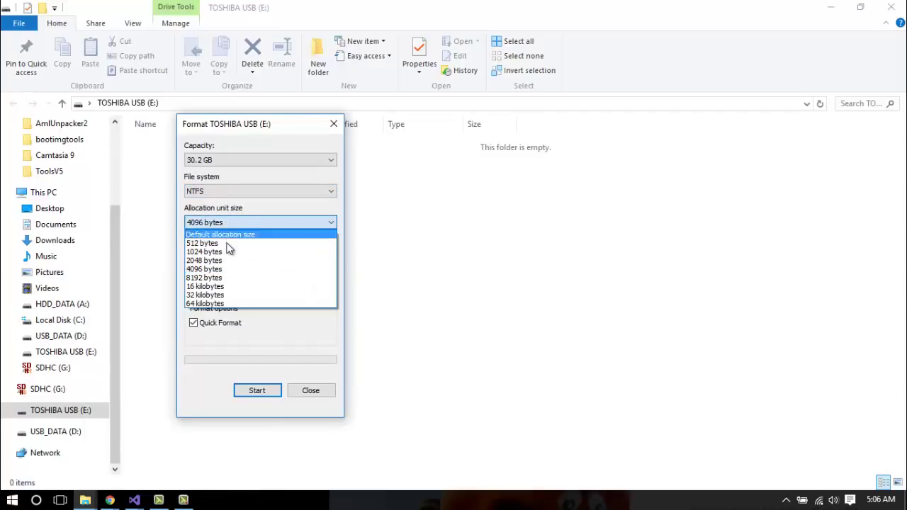
left_click(222, 279)
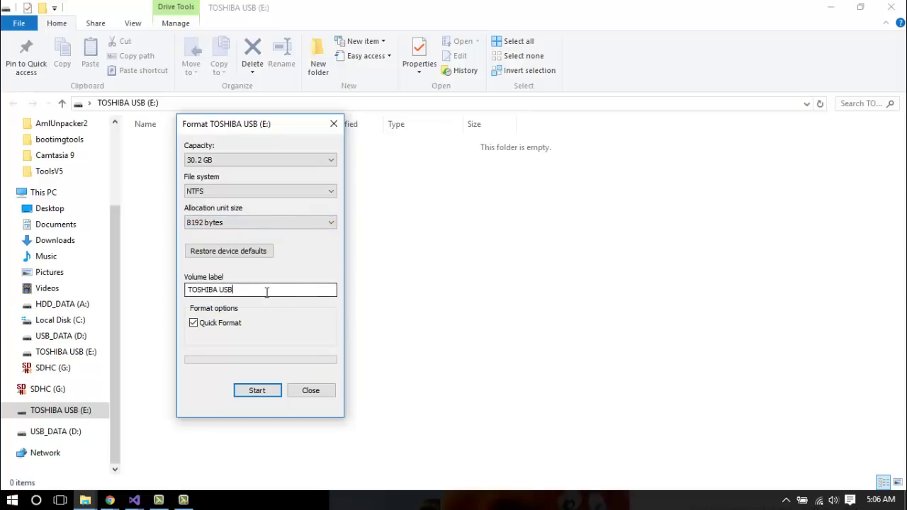
left_click_drag(261, 289, 170, 291)
type("FORTNITE")
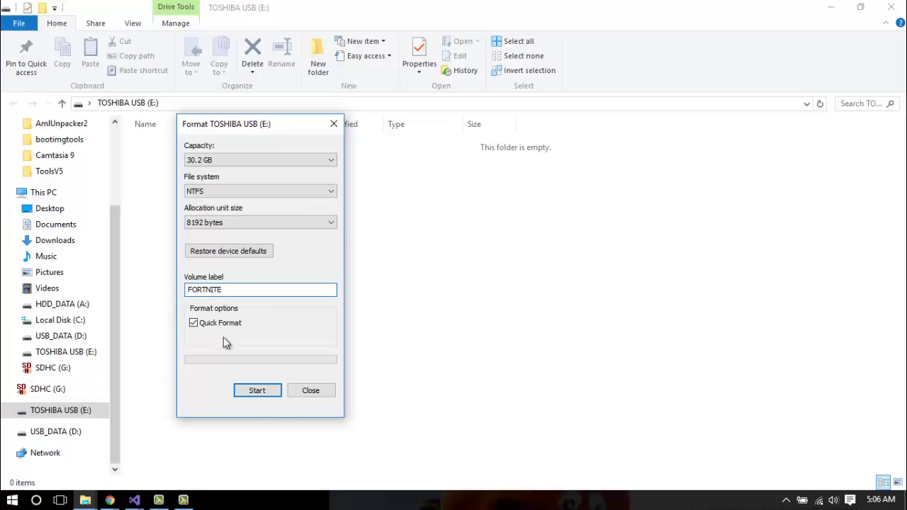
Run the format, confirm erasing the drive, close the dialog, and go to Downloads.
left_click(260, 395)
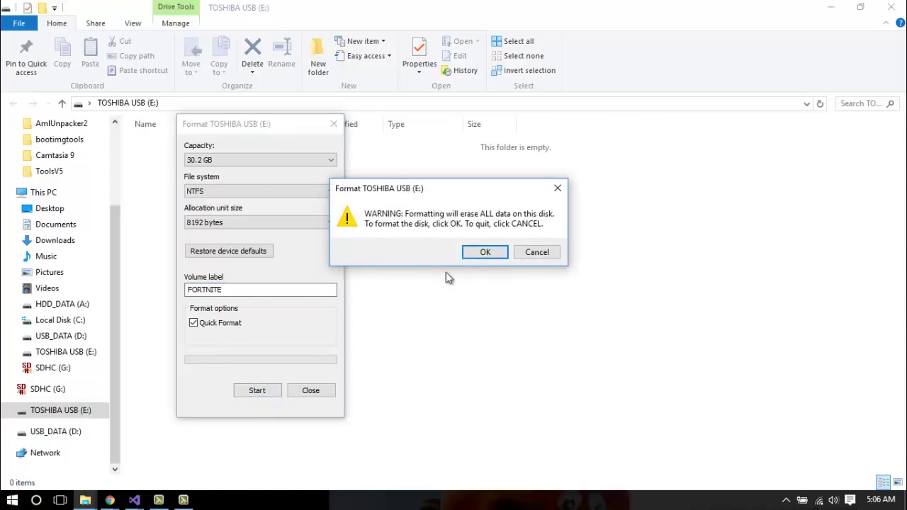
left_click(481, 256)
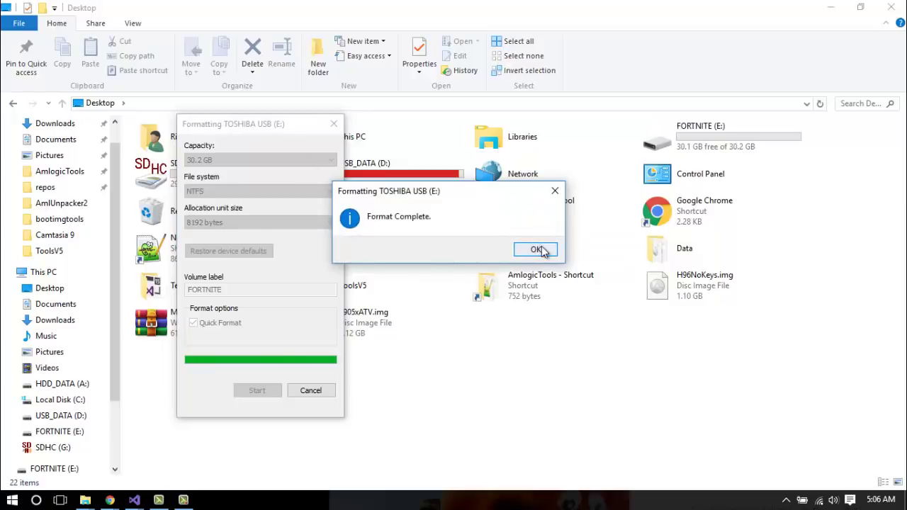
left_click(574, 249)
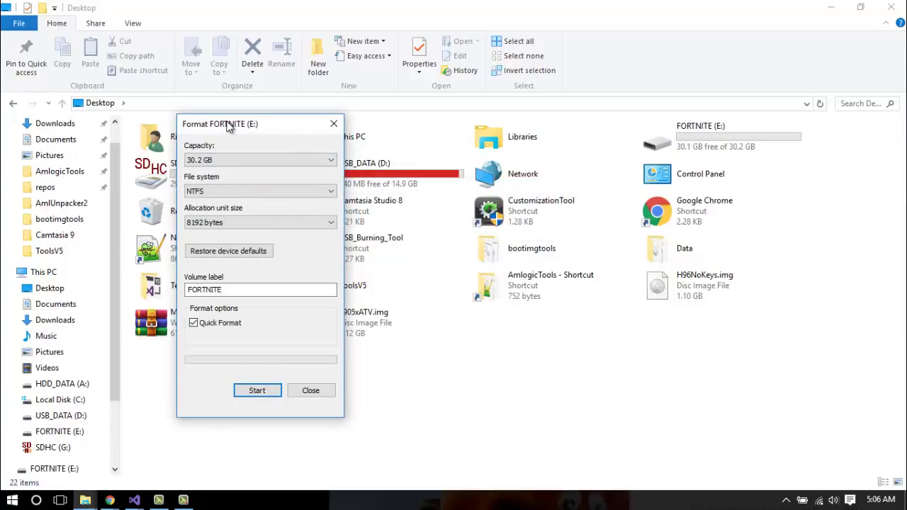
left_click(332, 125)
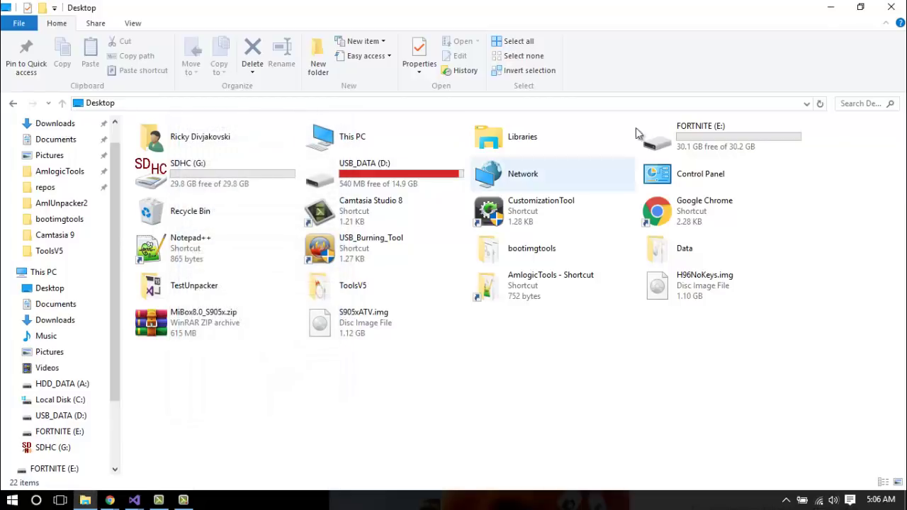
left_click(56, 123)
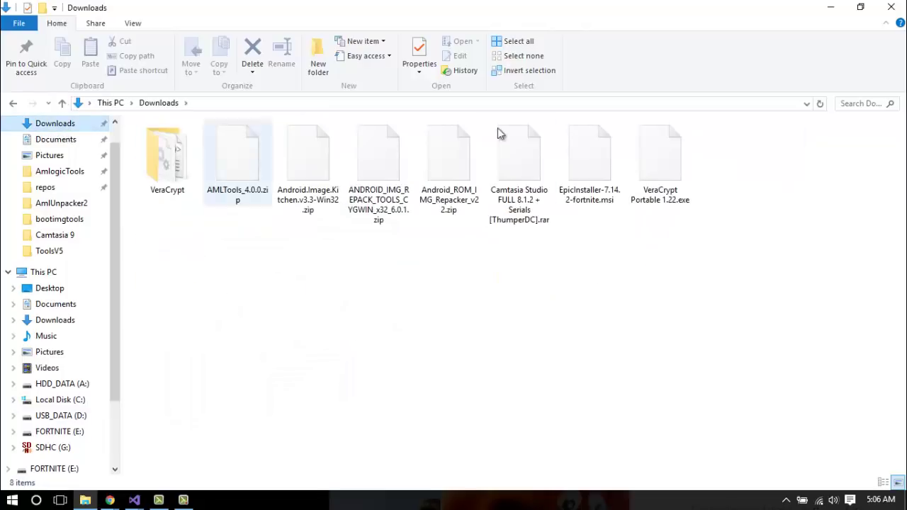
Run EpicInstaller-7.14.2-fortnite.msi, install the launcher to its default folder, and close Explorer.
left_click(590, 162)
double_click(591, 162)
key("Return")
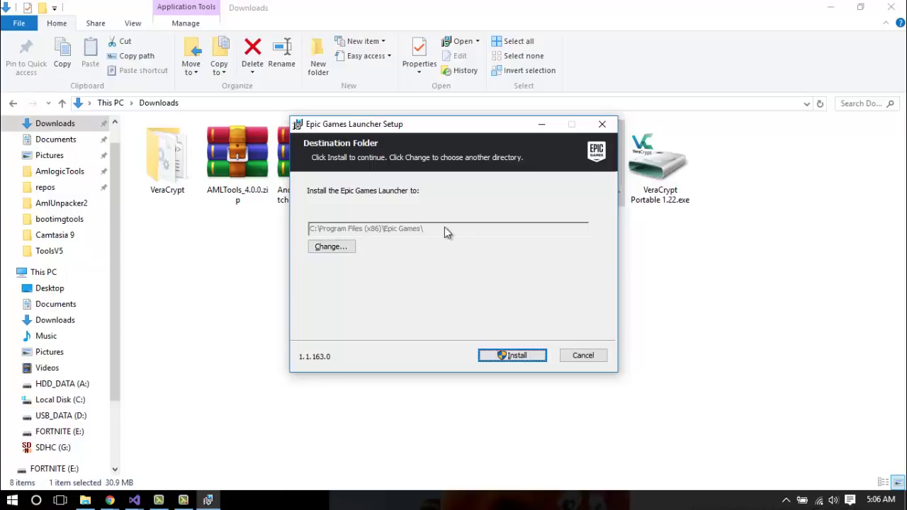
left_click(501, 355)
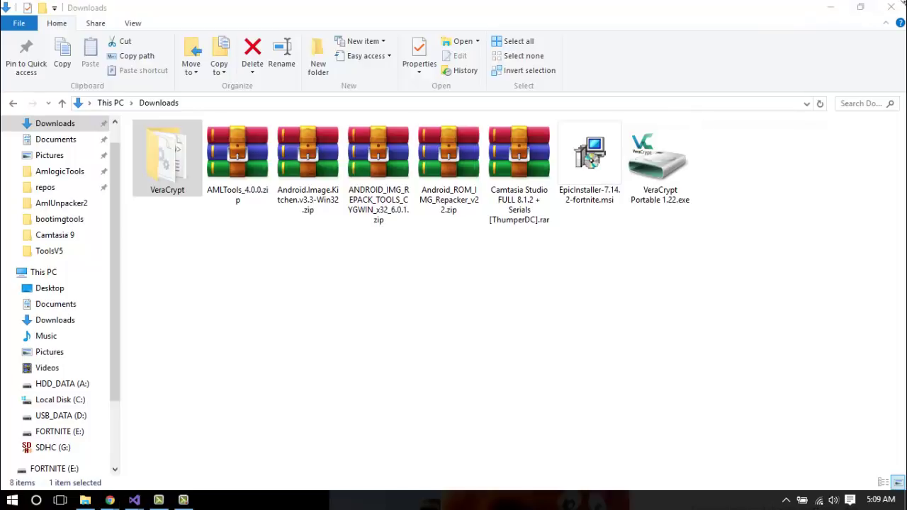
left_click(903, 7)
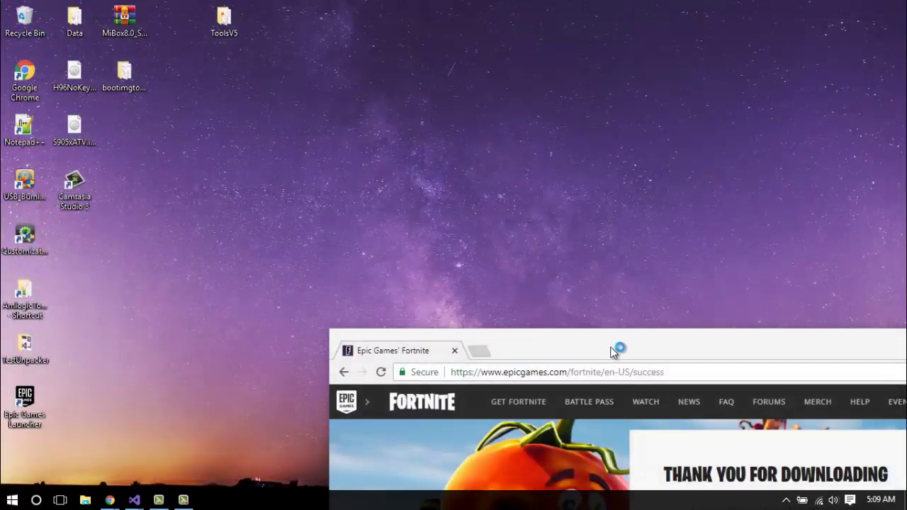
Close the Chrome window, maximize the launcher, and sign in with the account e-mail and password.
left_click_drag(614, 345, 418, 118)
left_click_drag(367, 83, 230, 57)
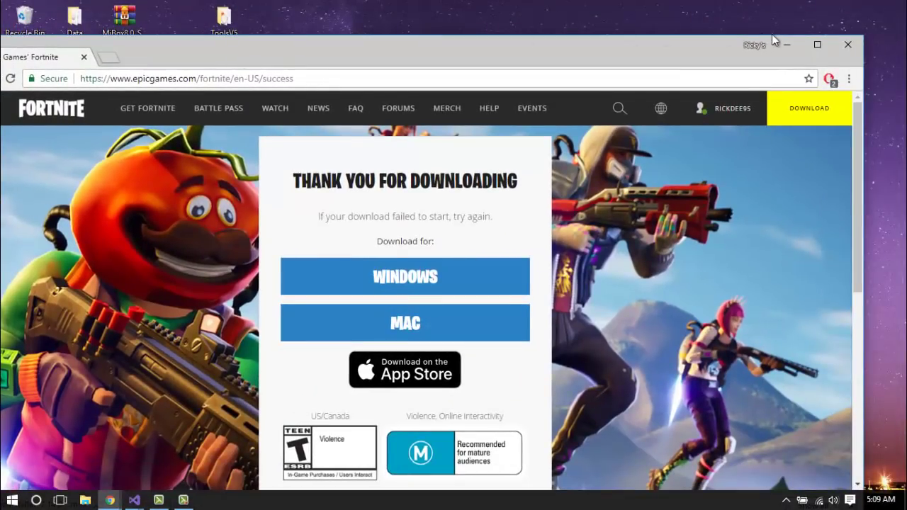
left_click(861, 54)
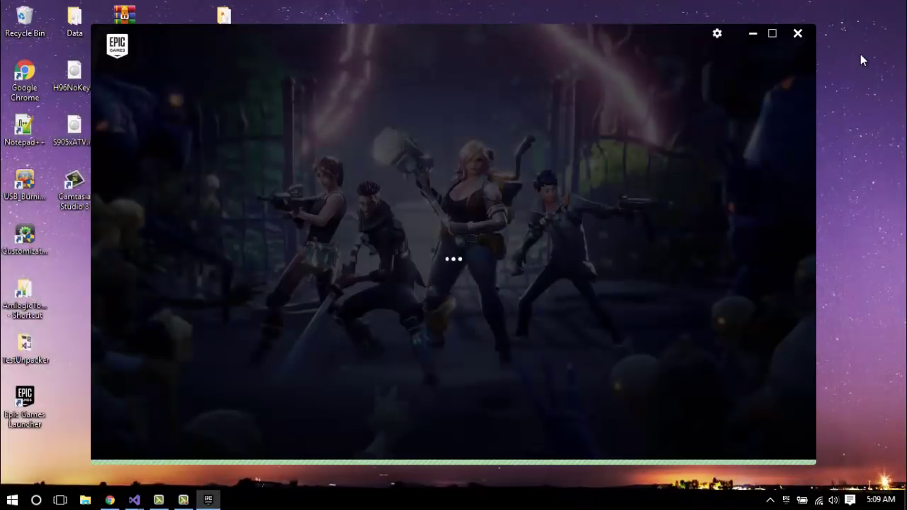
left_click(771, 35)
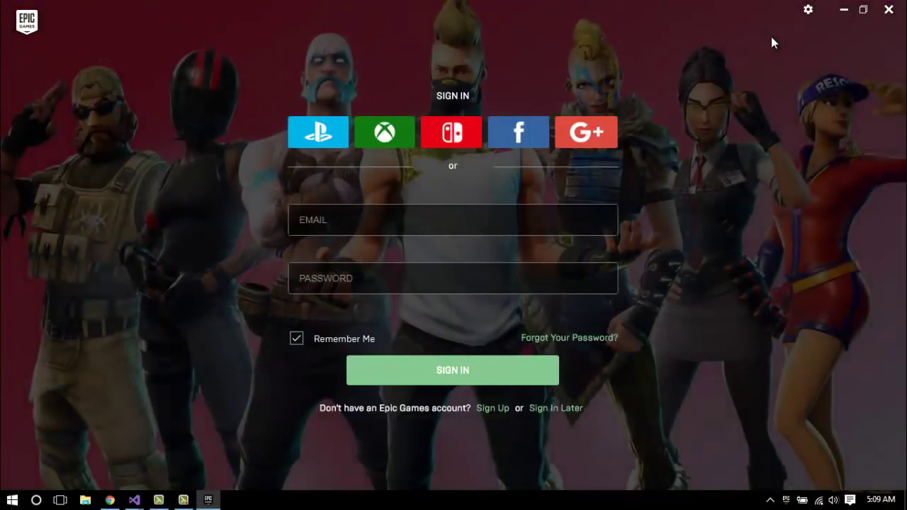
left_click(501, 224)
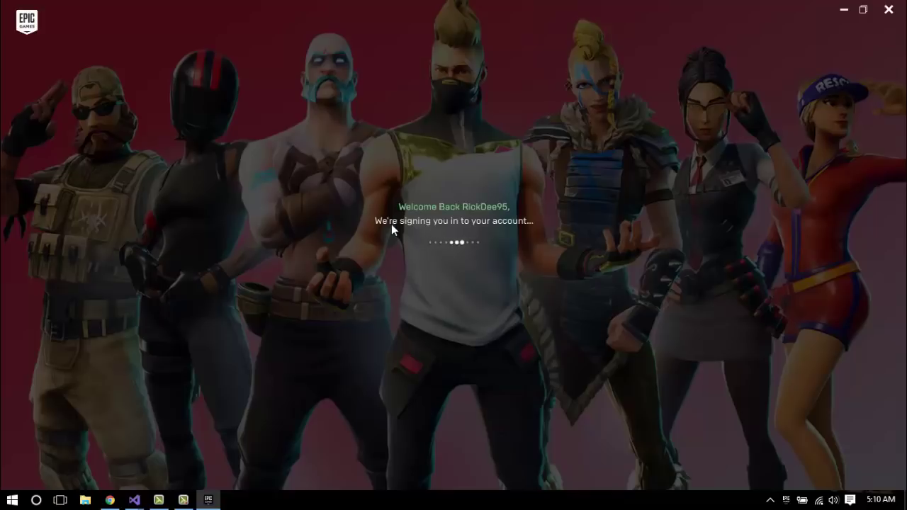
left_click_drag(509, 209, 462, 207)
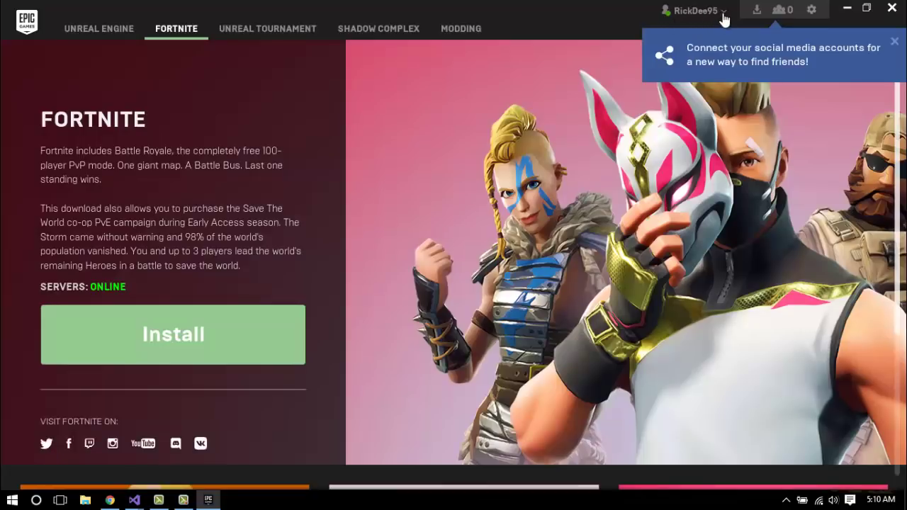
Begin the Fortnite install with Auto-Update turned off and Create Shortcut kept on, then browse for a folder.
left_click(723, 15)
left_click(723, 15)
left_click(224, 317)
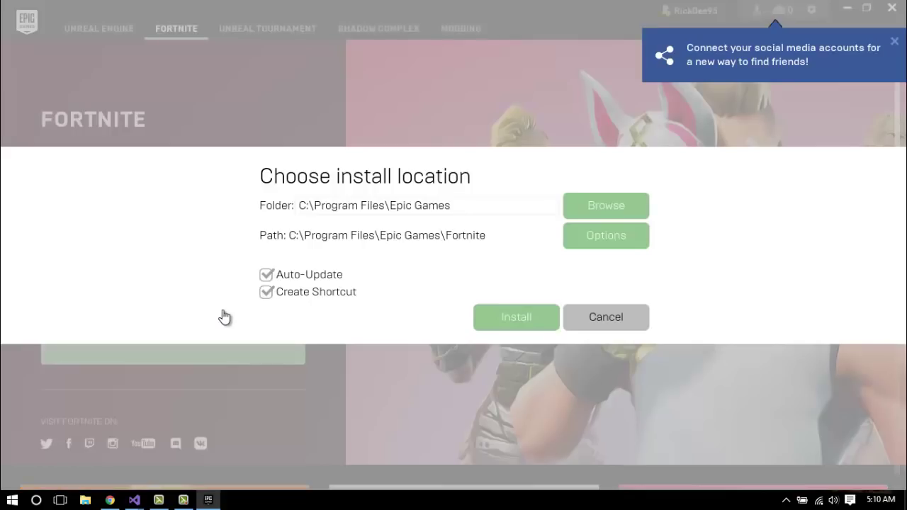
left_click(323, 275)
left_click(607, 206)
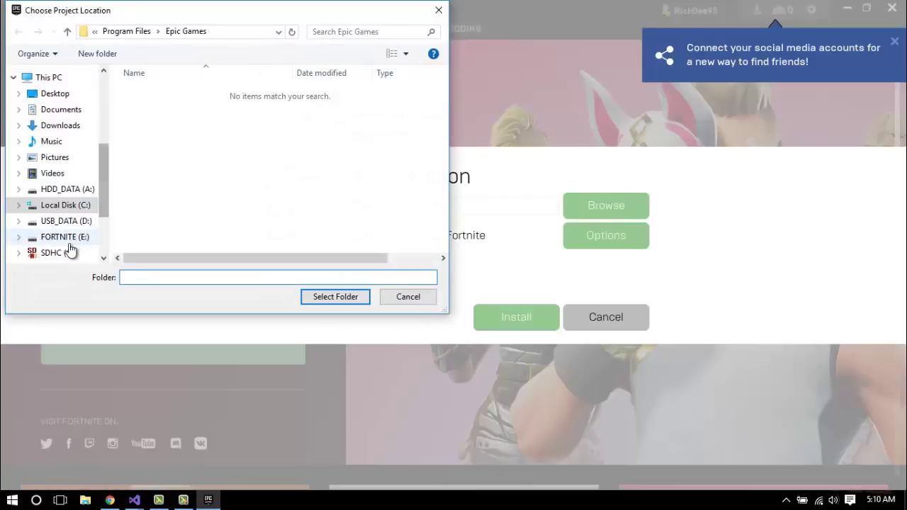
Pick FORTNITE (E:), verify in Properties that it is NTFS, and install Fortnite to E:\Fortnite.
left_click(65, 238)
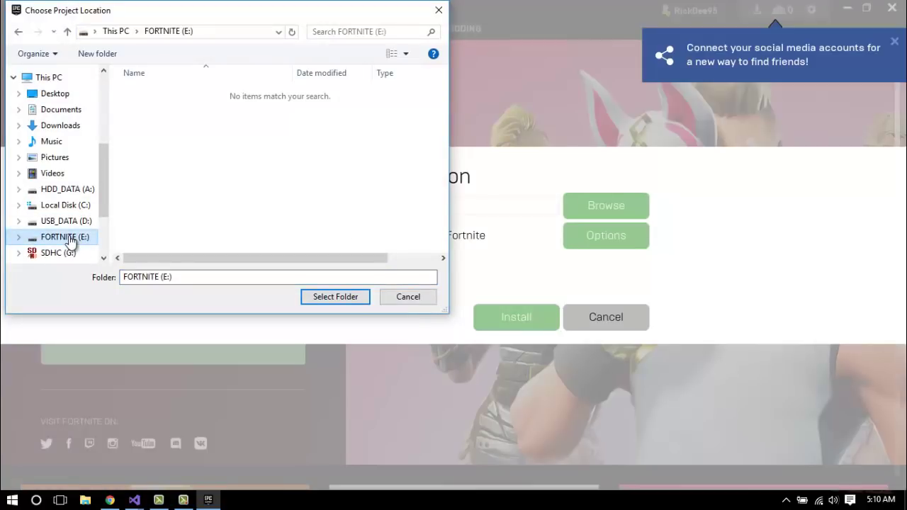
right_click(71, 242)
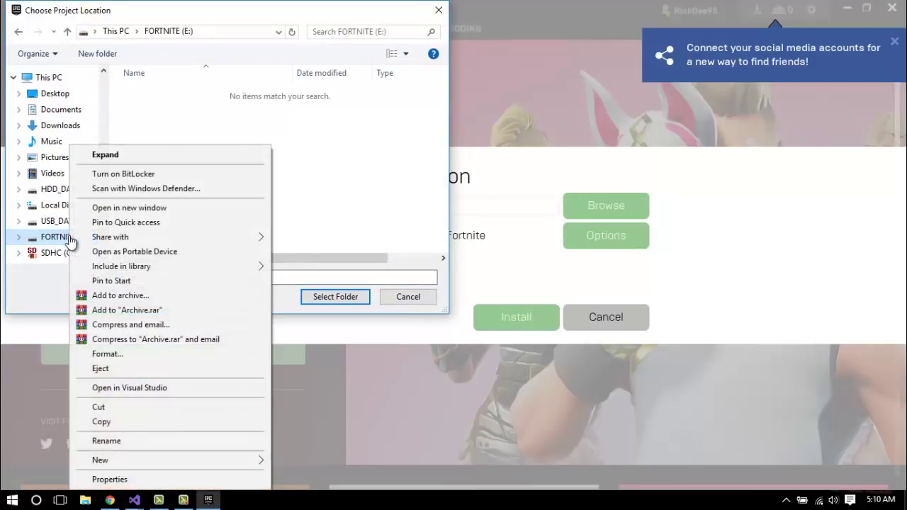
left_click(122, 479)
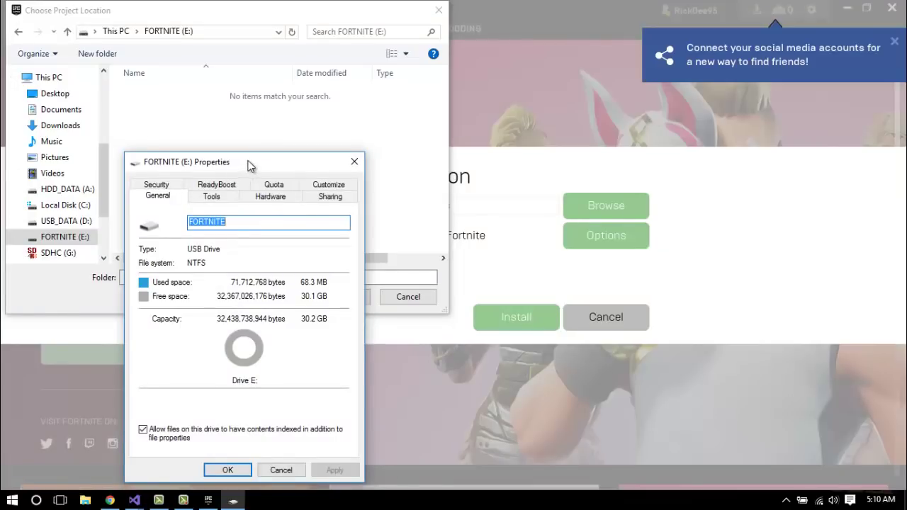
left_click_drag(249, 168, 339, 91)
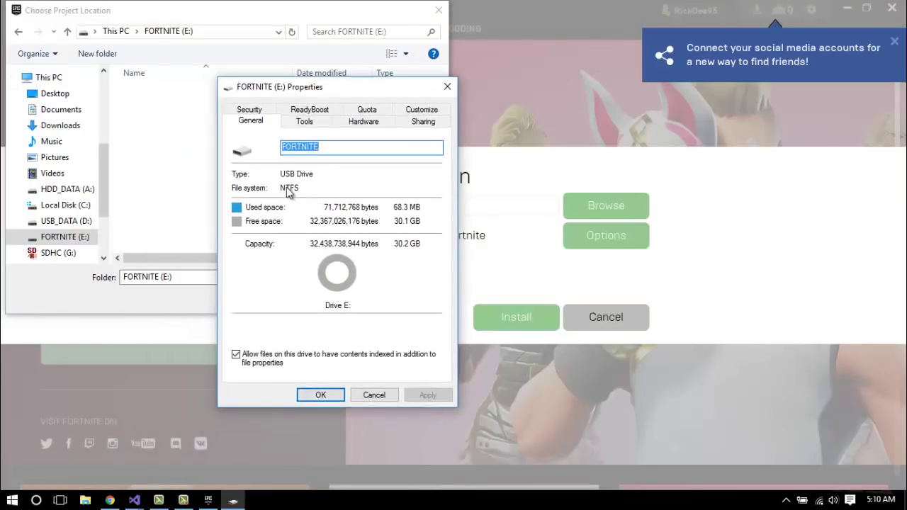
left_click(450, 89)
left_click(316, 301)
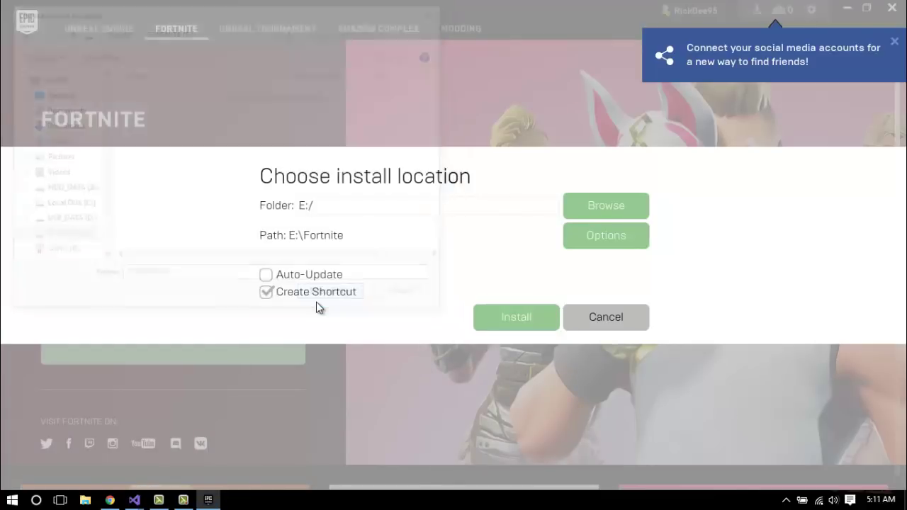
left_click(518, 312)
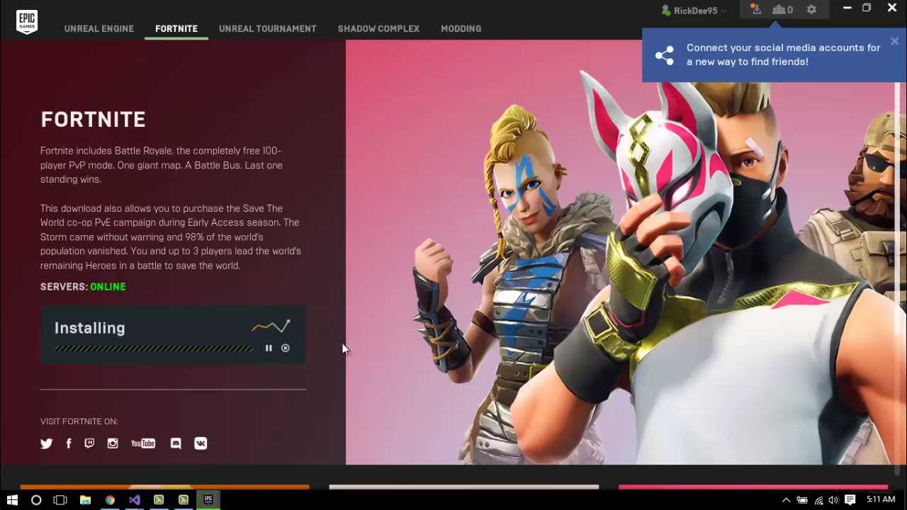
Show the Tasks panel with Fortnite's download progress (0.00B of 10.3GB) and disk activity.
left_click(270, 332)
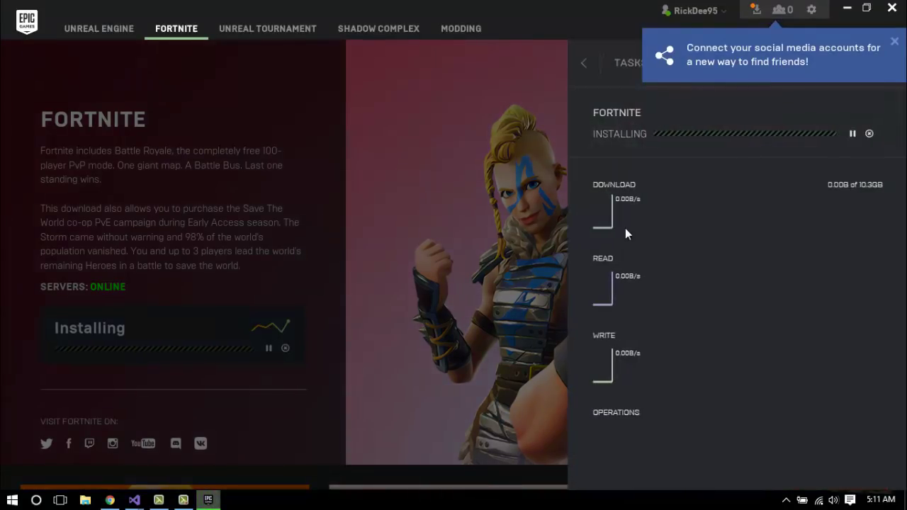